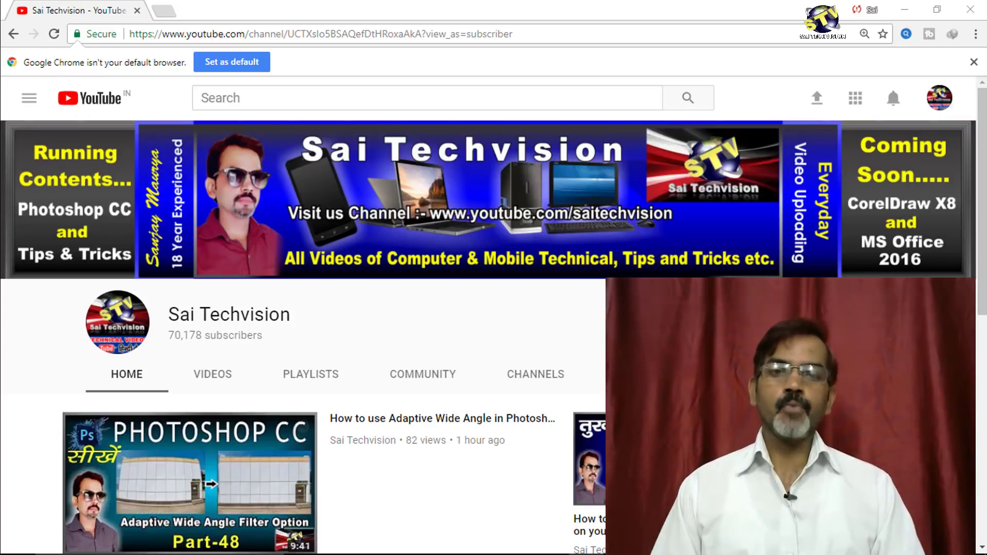
Switch from the YouTube channel page to Photoshop with the portrait photo open.
key("alt+Tab")
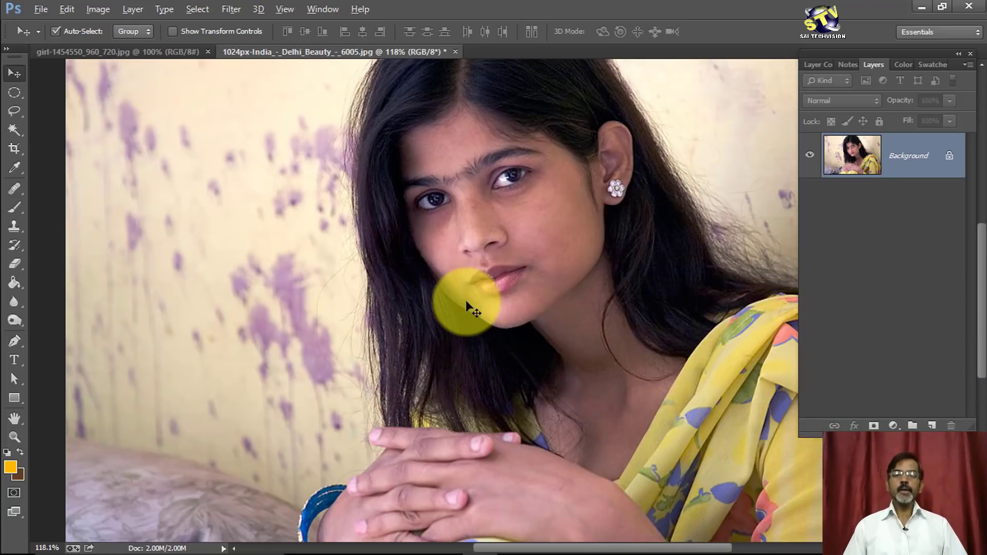
Zoom around the face and open Smart Blur (radius 2.9, threshold 12.1, Medium, Normal).
scroll(473, 309, "down", 3)
scroll(601, 253, "up", 1)
scroll(601, 254, "up", 1)
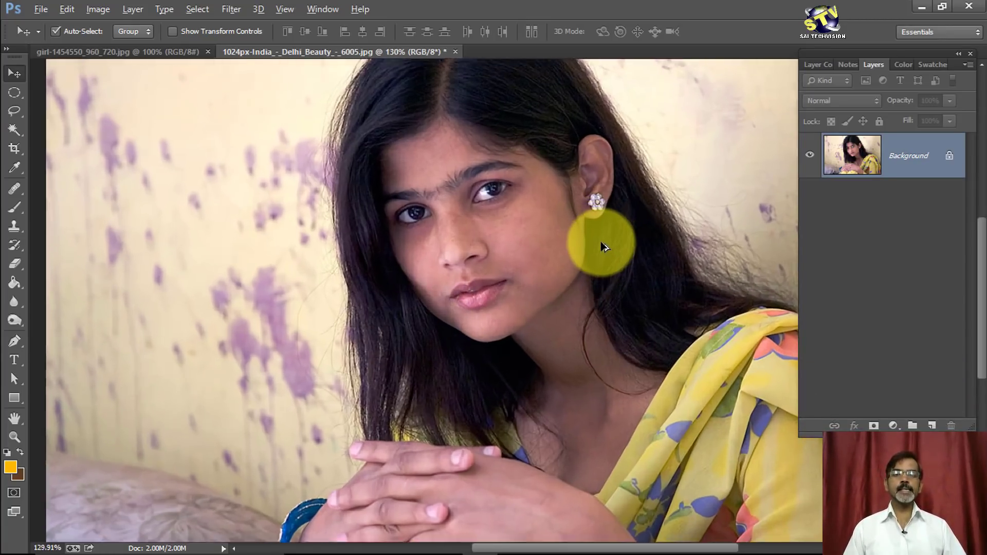
scroll(601, 253, "up", 1)
scroll(317, 279, "up", 1)
scroll(317, 279, "down", 1)
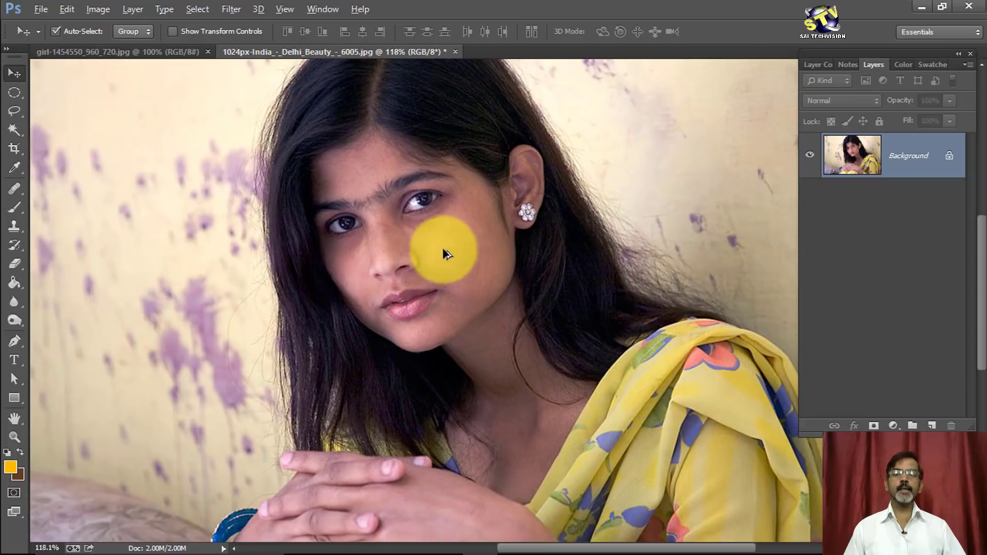
scroll(400, 280, "up", 1)
scroll(400, 279, "down", 1)
scroll(396, 268, "down", 1)
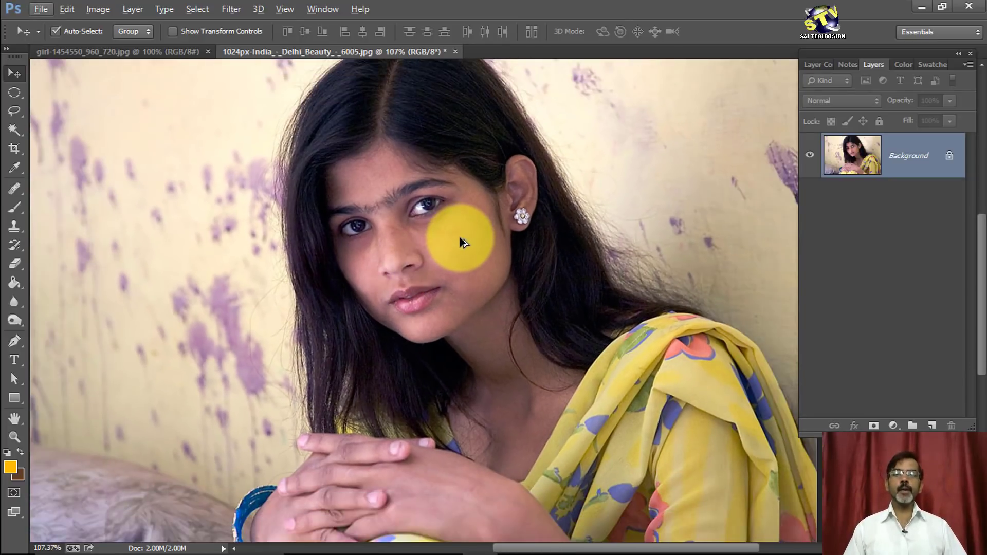
left_click(232, 10)
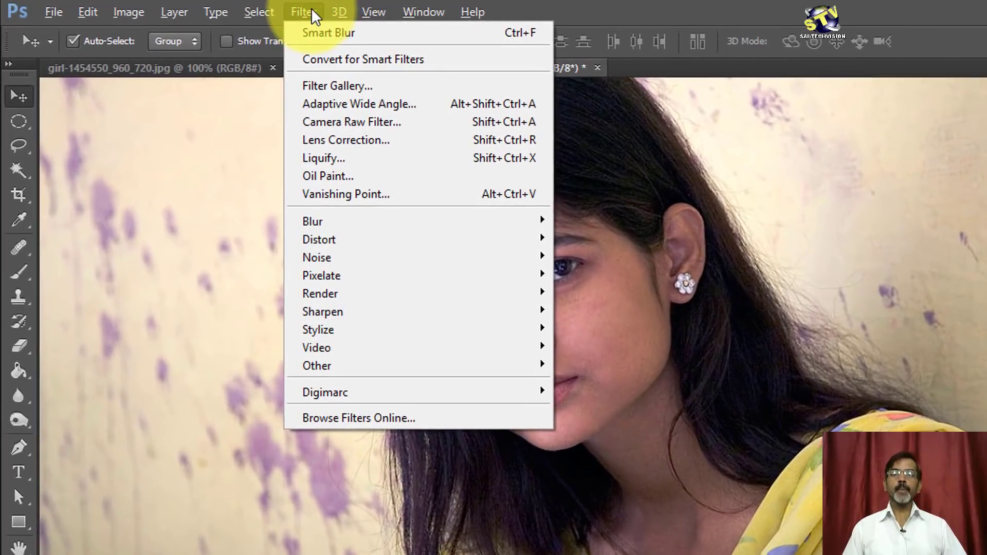
left_click(312, 16)
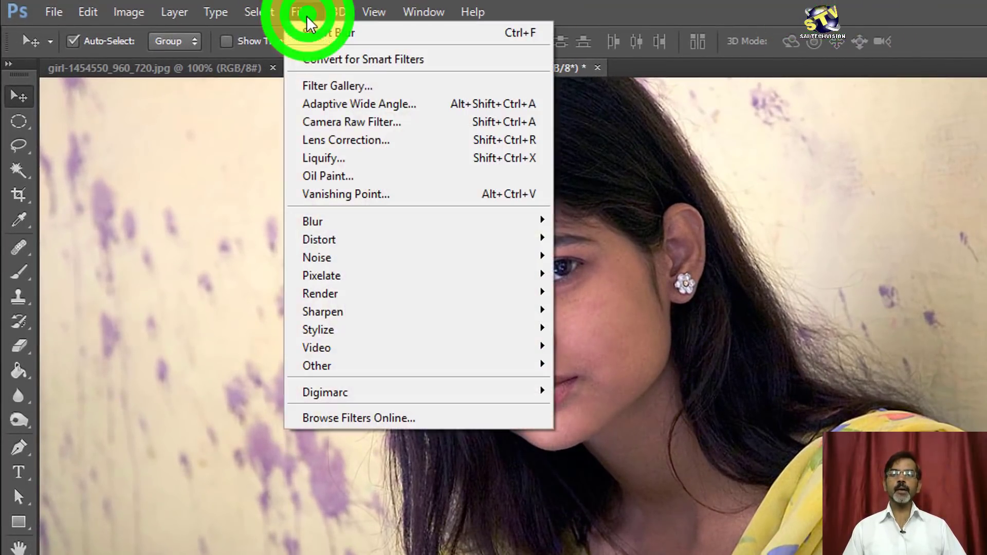
mouse_move(313, 221)
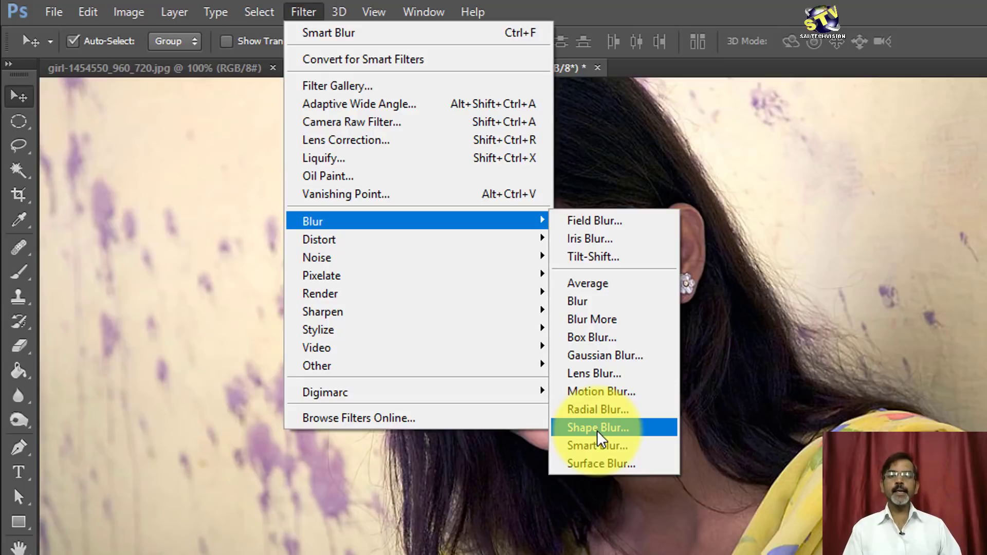
left_click(625, 446)
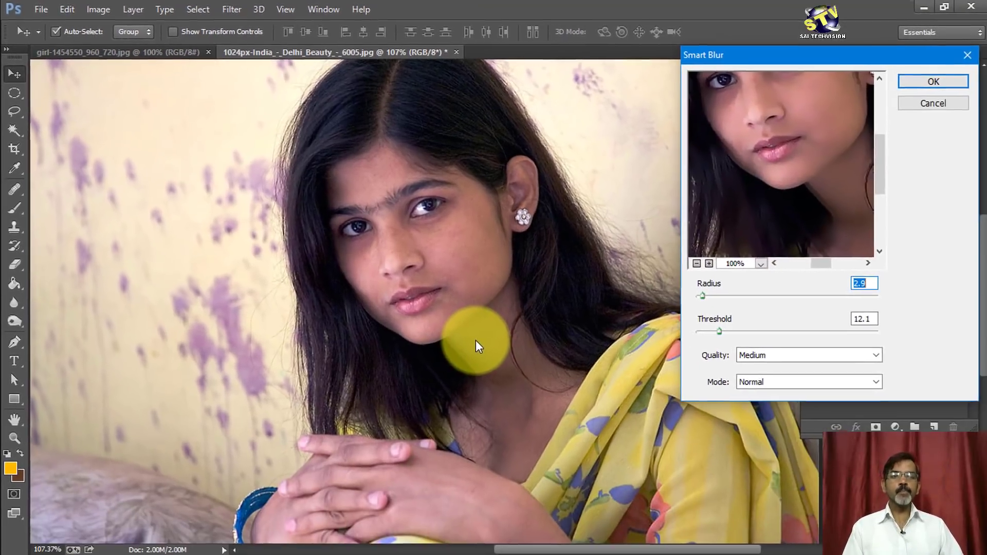
Apply Smart Blur in Edge Only mode at threshold 15.7, keeping Medium quality.
left_click_drag(822, 48, 722, 37)
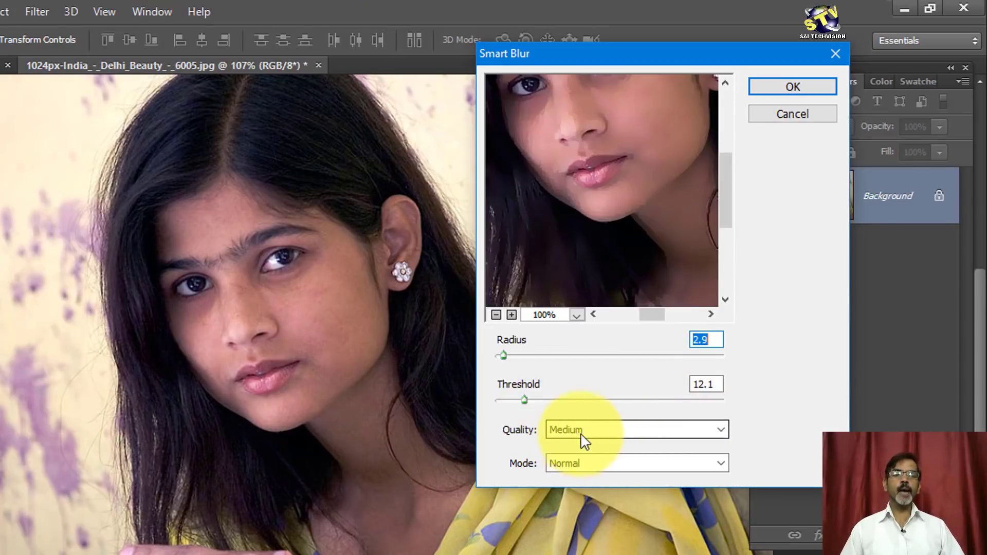
left_click(606, 429)
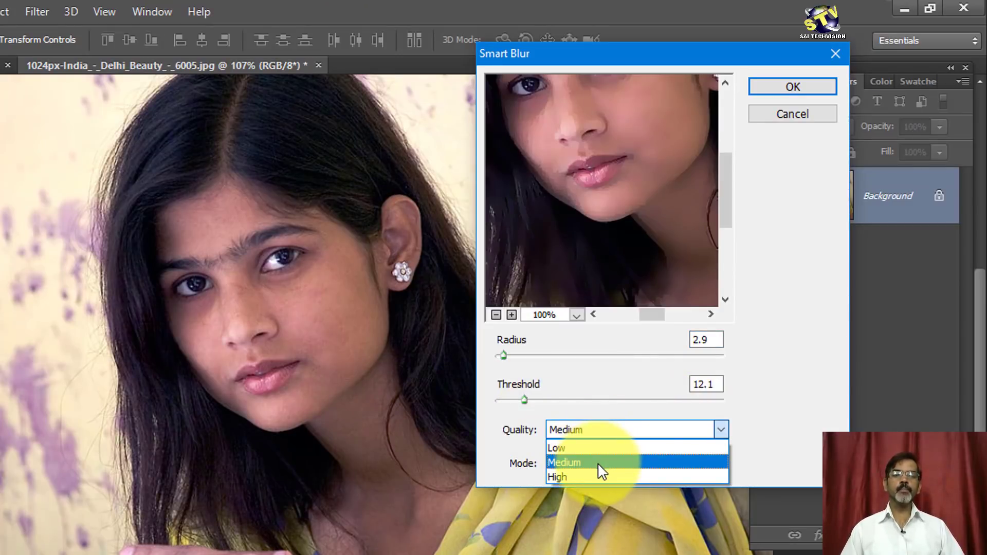
left_click(788, 403)
left_click(615, 463)
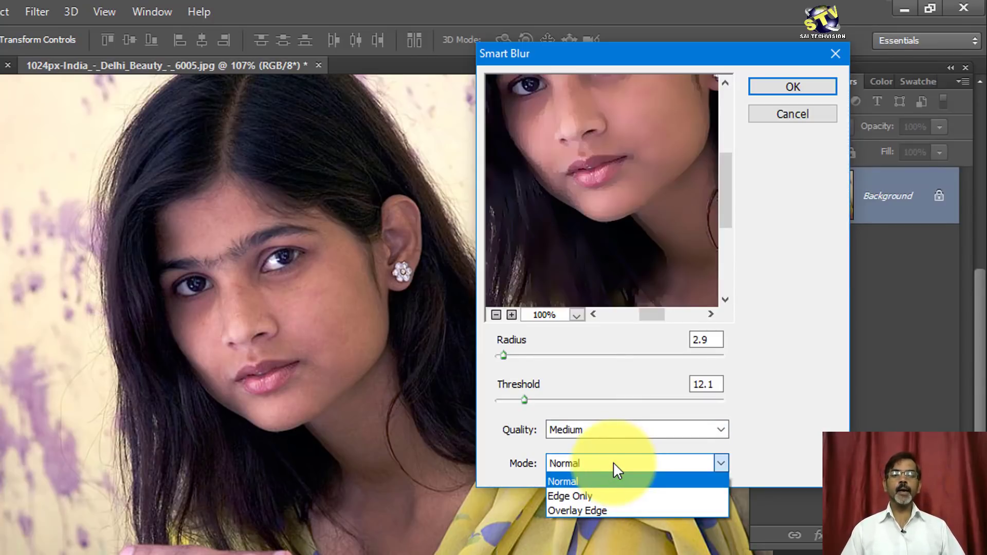
left_click(593, 497)
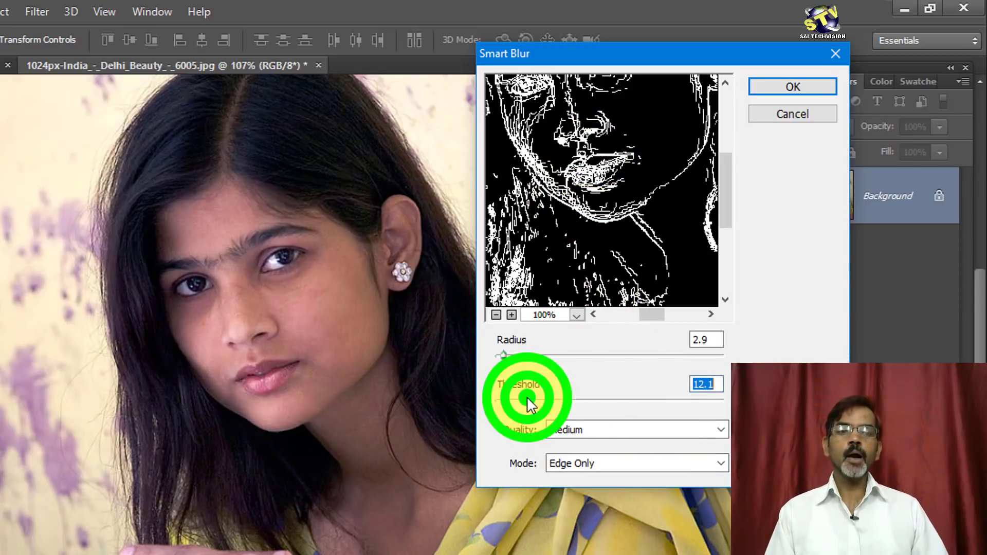
mouse_move(524, 400)
left_mouse_down()
mouse_move(585, 391)
mouse_move(533, 410)
left_mouse_up()
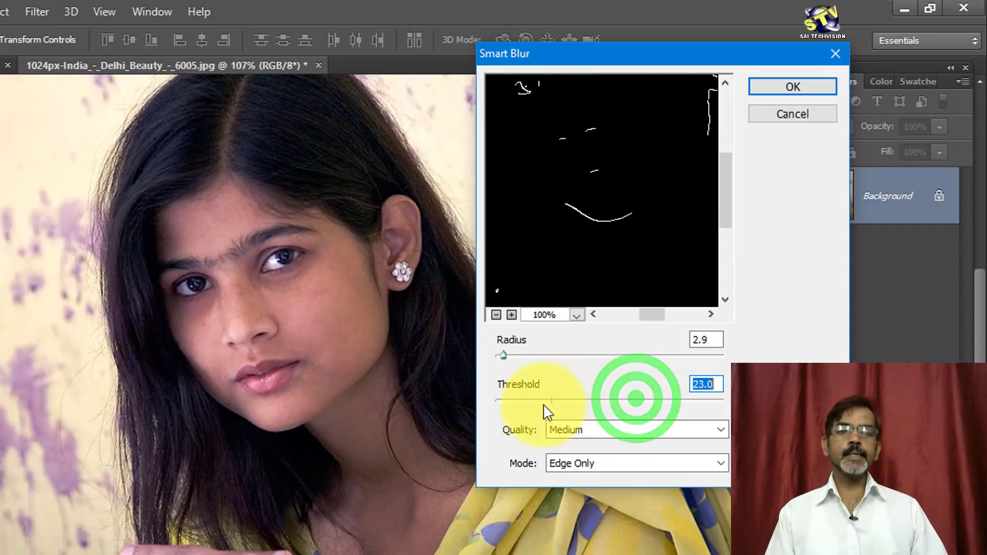
left_click(775, 84)
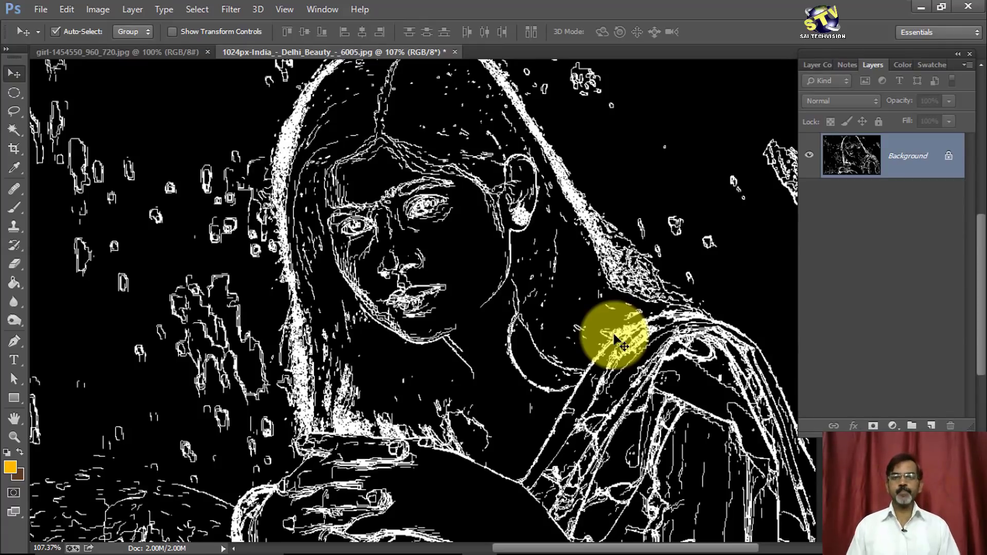
Undo the Edge Only Smart Blur to restore the colour portrait.
key("ctrl+z")
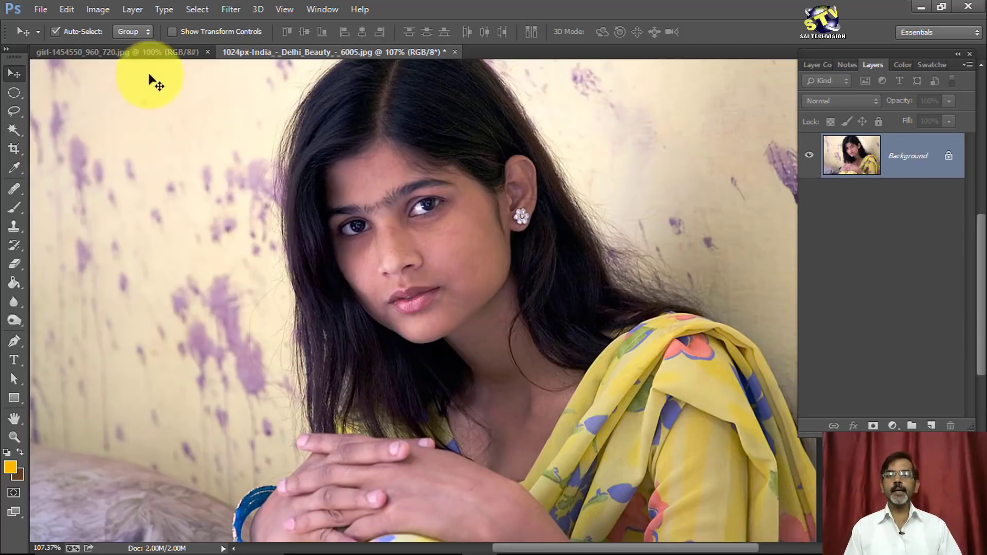
left_click(230, 9)
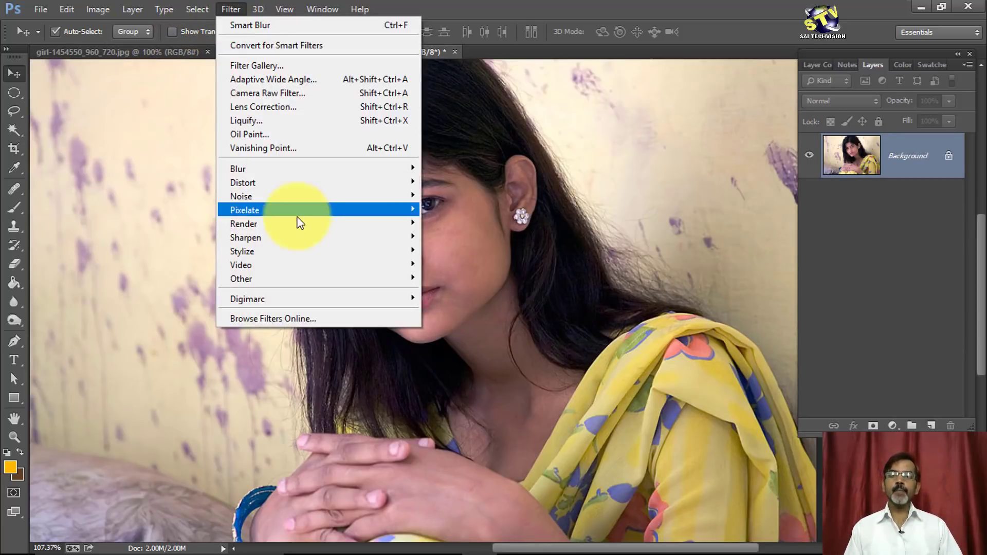
mouse_move(238, 169)
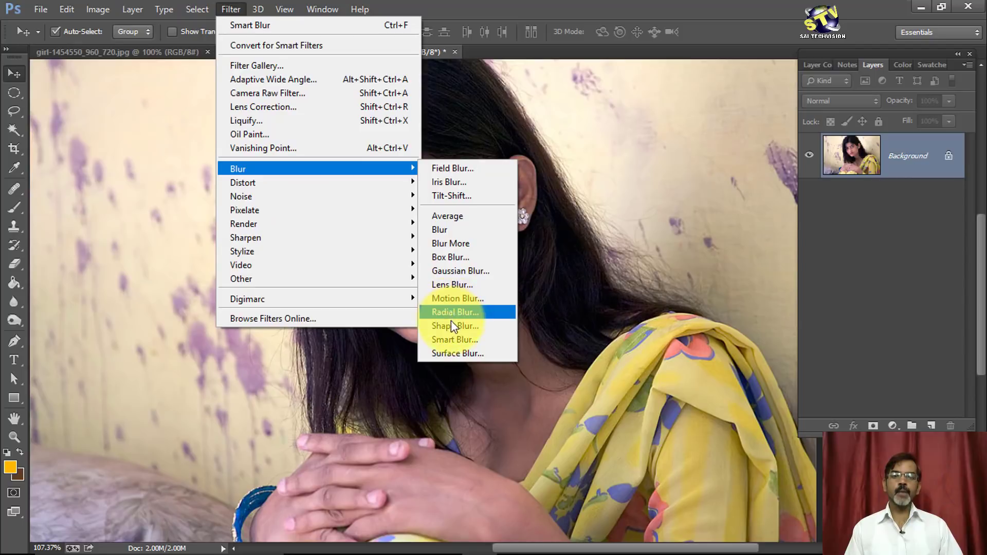
Reopen Smart Blur on the colour portrait, still Edge Only at threshold 15.7.
left_click(454, 339)
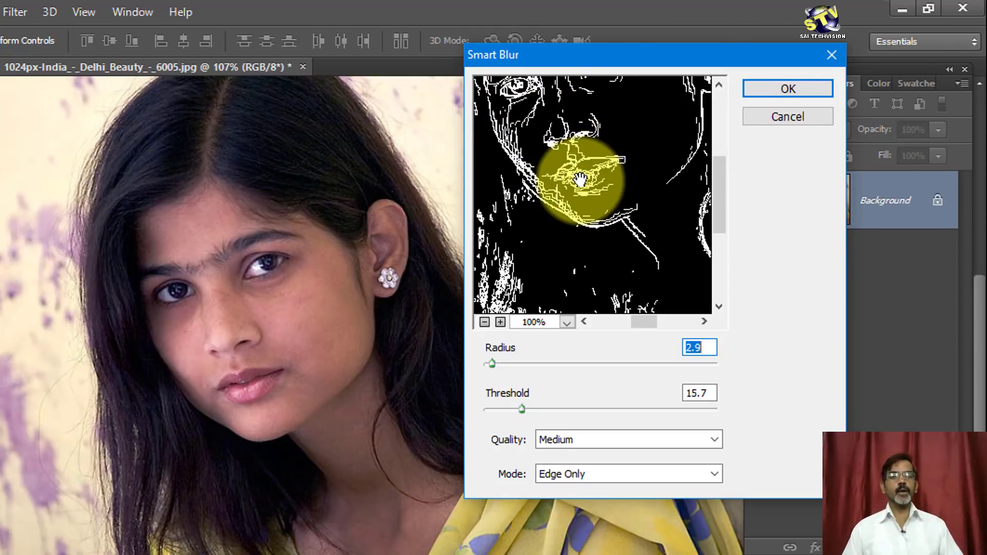
left_click(612, 477)
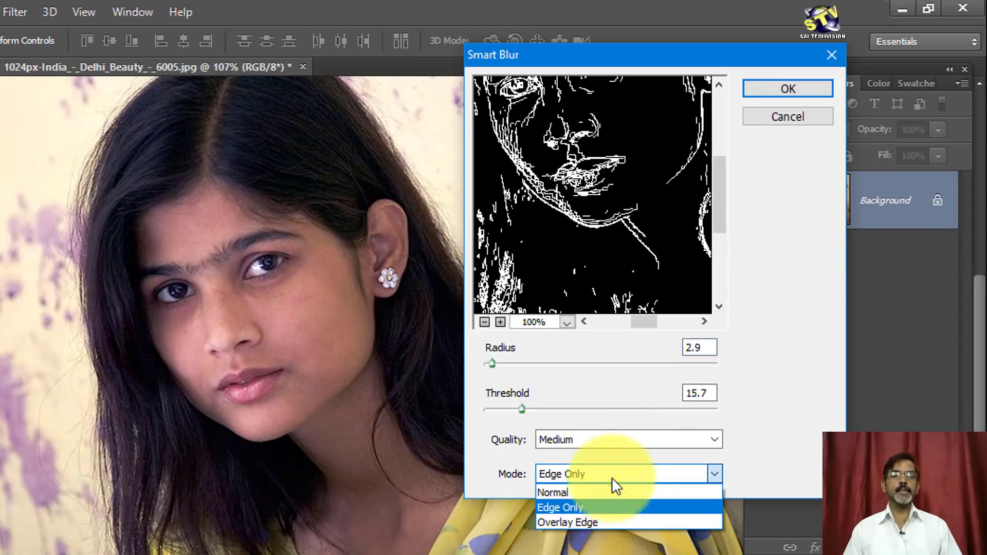
Apply Normal-mode Smart Blur at radius 15.3 and threshold 16.1 to soften the skin.
left_click(575, 492)
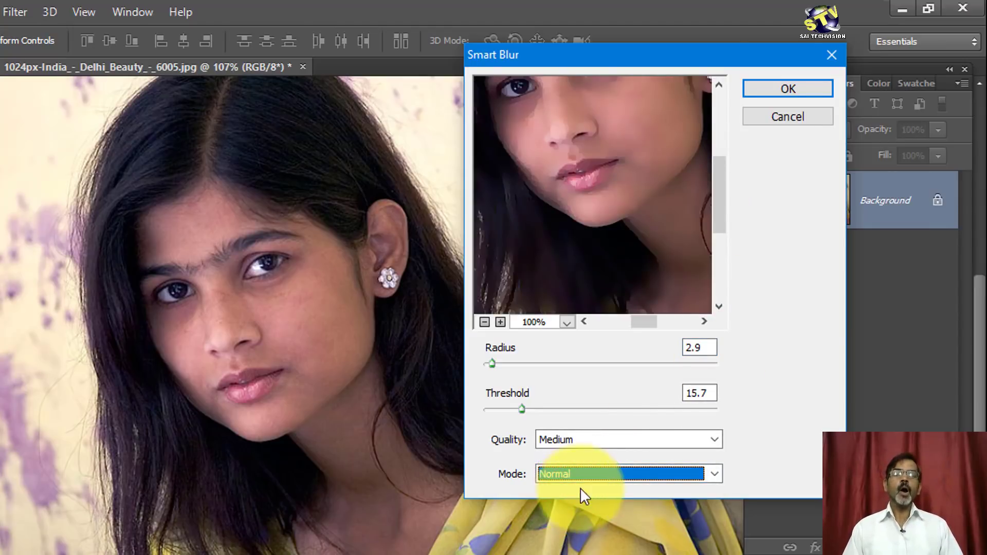
left_click_drag(492, 364, 504, 363)
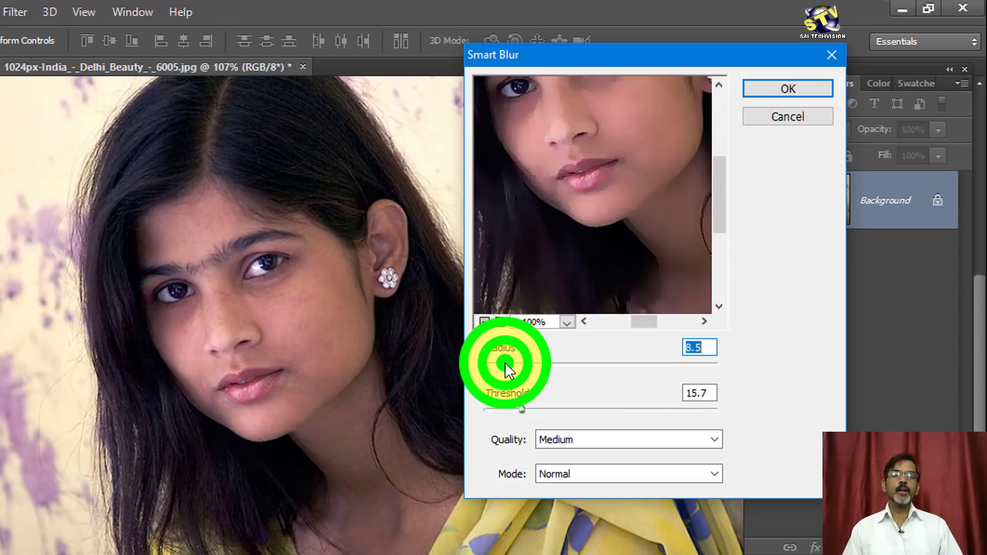
left_click_drag(504, 361, 538, 365)
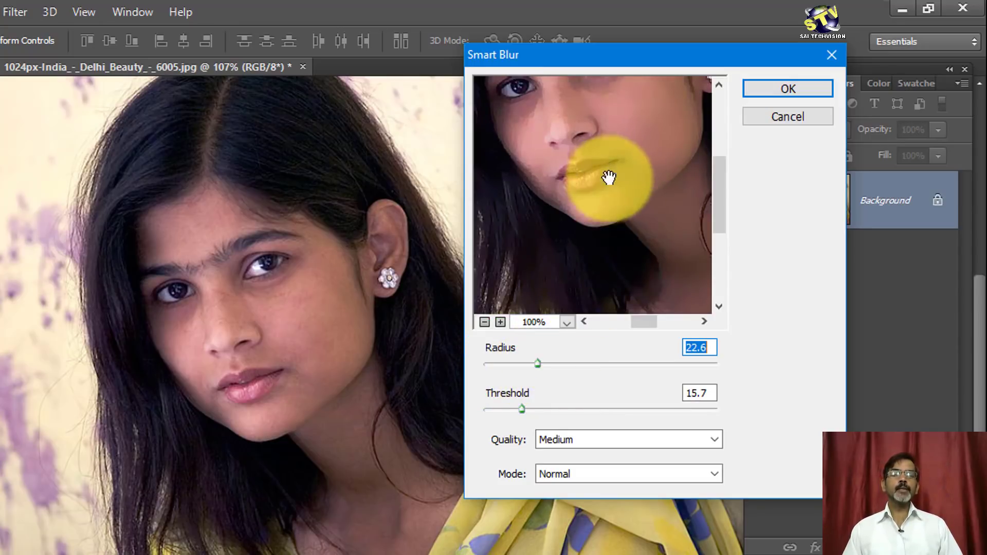
mouse_move(525, 408)
left_mouse_down()
mouse_move(594, 408)
mouse_move(523, 408)
left_mouse_up()
left_click(591, 408)
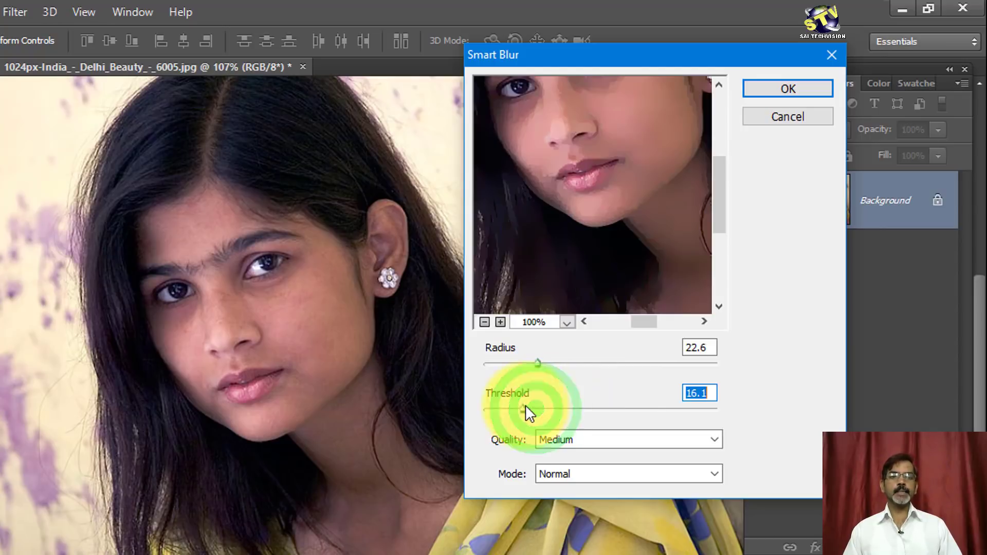
left_click_drag(538, 363, 521, 363)
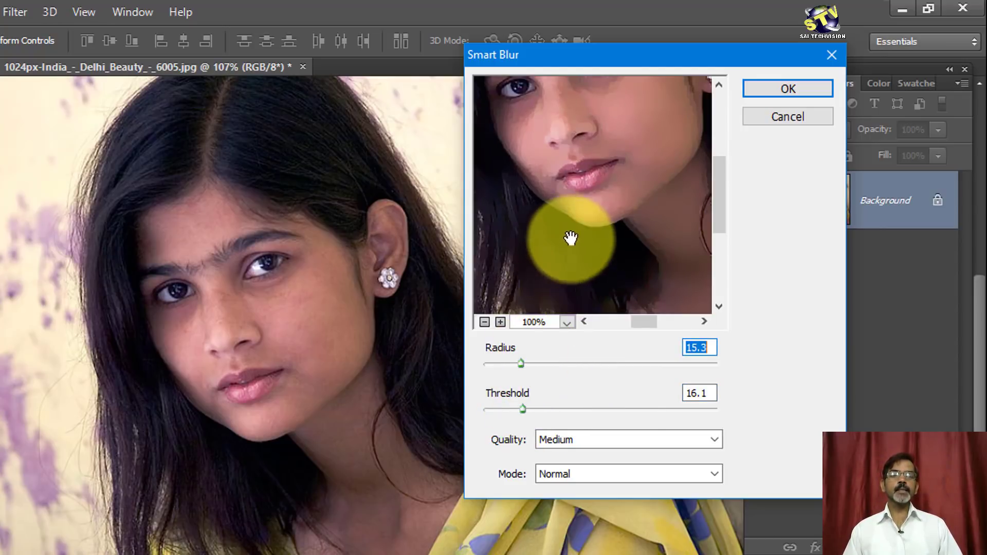
left_click(785, 88)
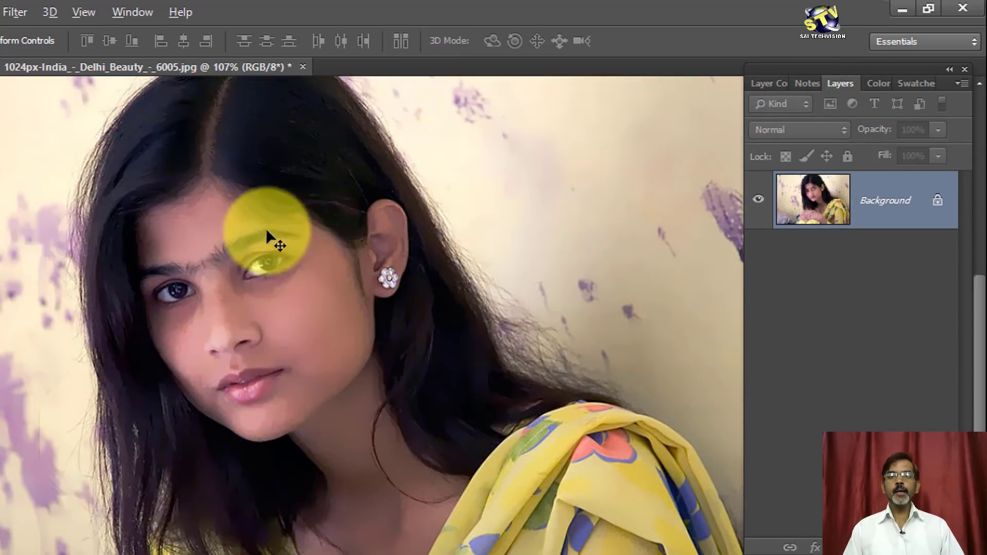
Zoom in on the cheek and reapply the Smart Blur smoothing.
scroll(243, 248, "up", 1)
scroll(243, 248, "up", 1)
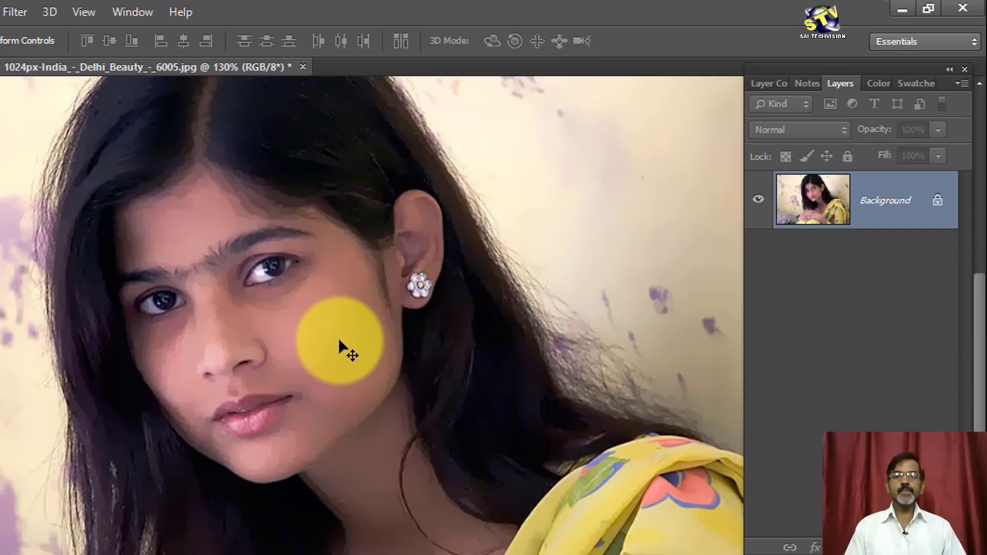
scroll(332, 329, "up", 2)
scroll(314, 393, "up", 4)
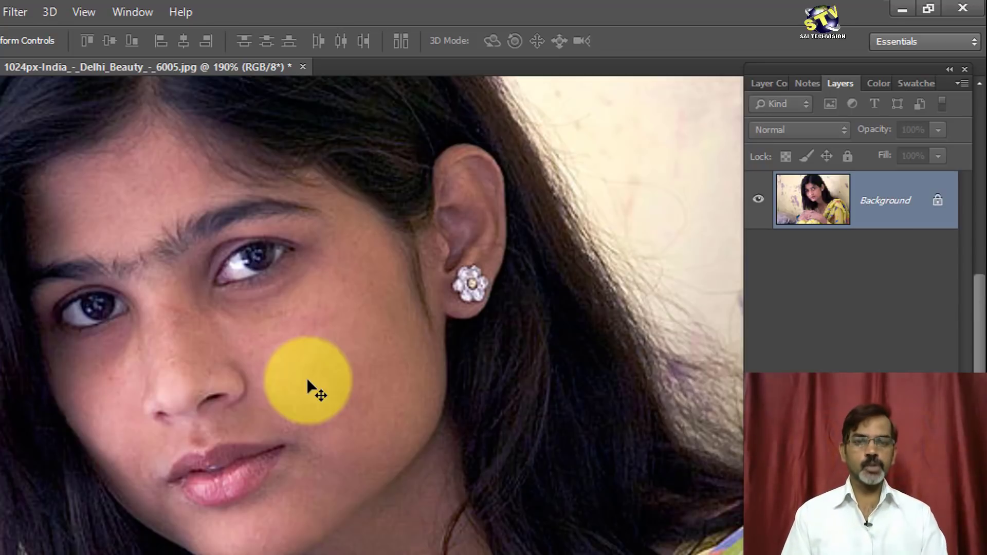
key("ctrl+z")
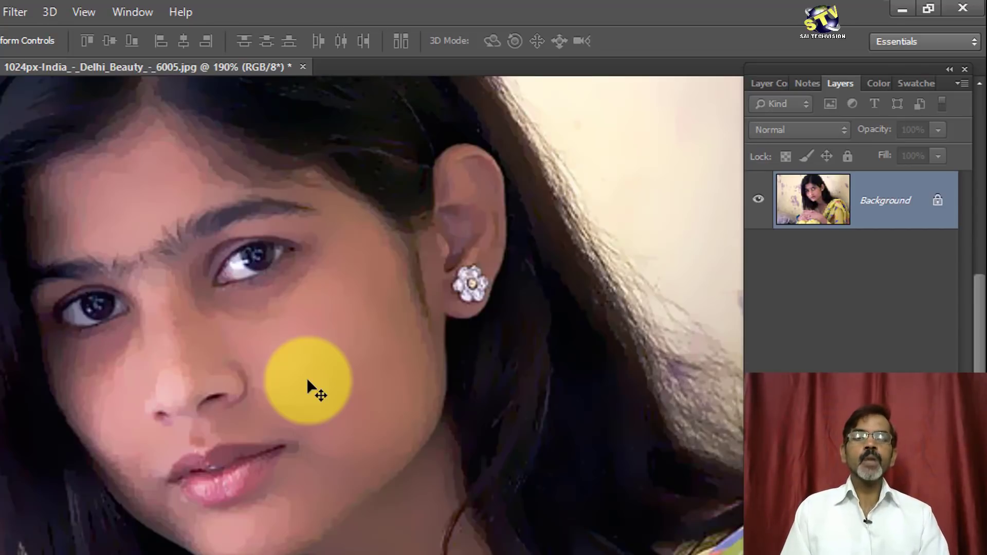
Toggle the smoothing on and off to compare, leaving the original skin texture.
key("ctrl+z")
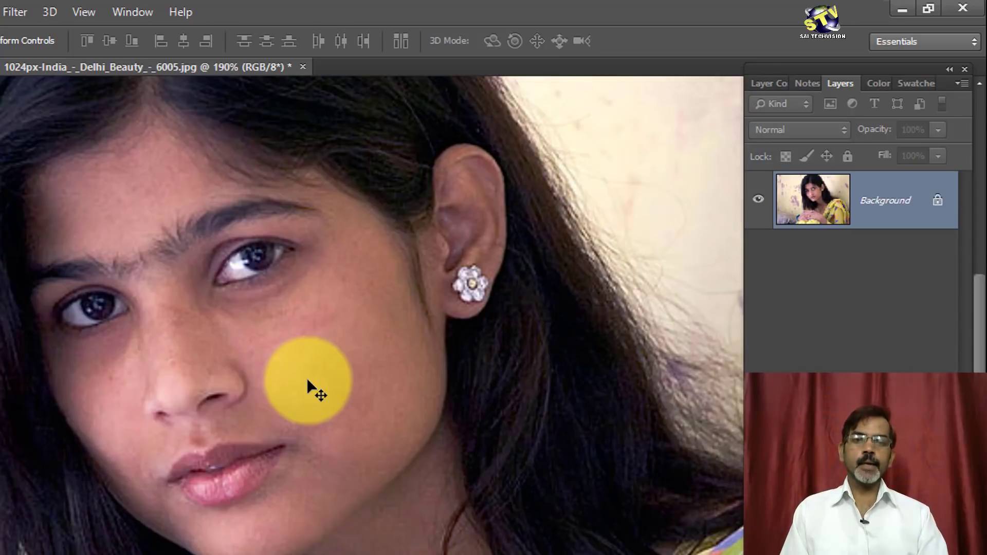
key("ctrl+z")
key("ctrl+z")
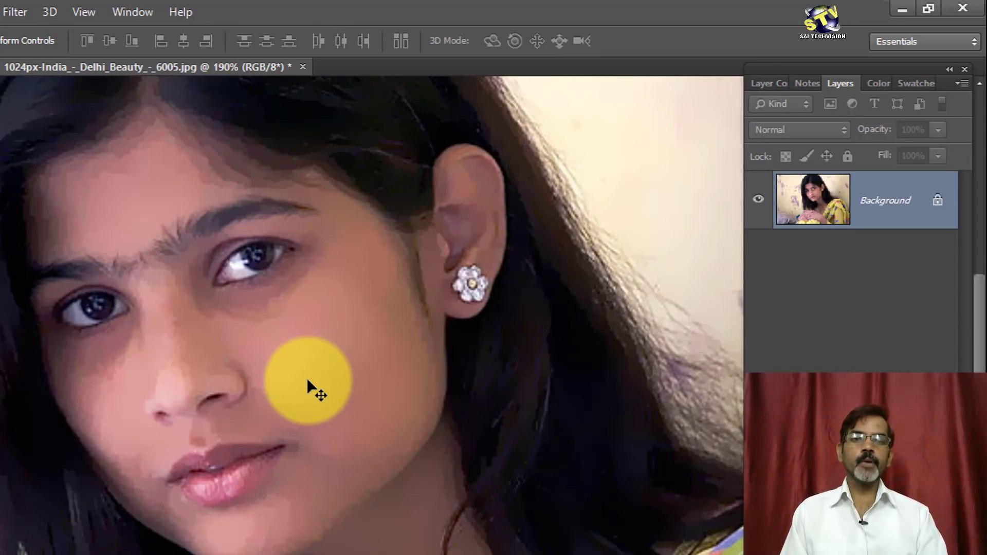
key("ctrl+z")
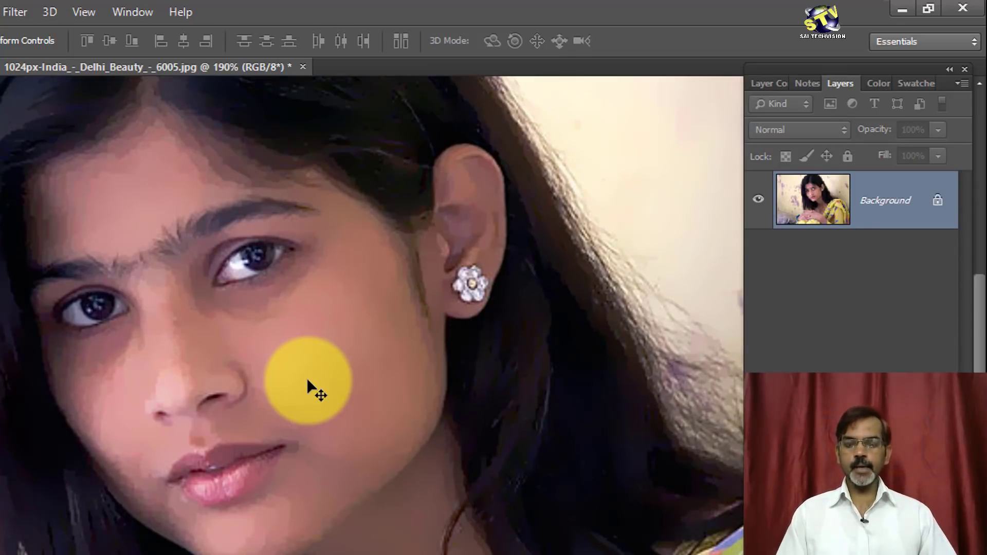
key("ctrl+z")
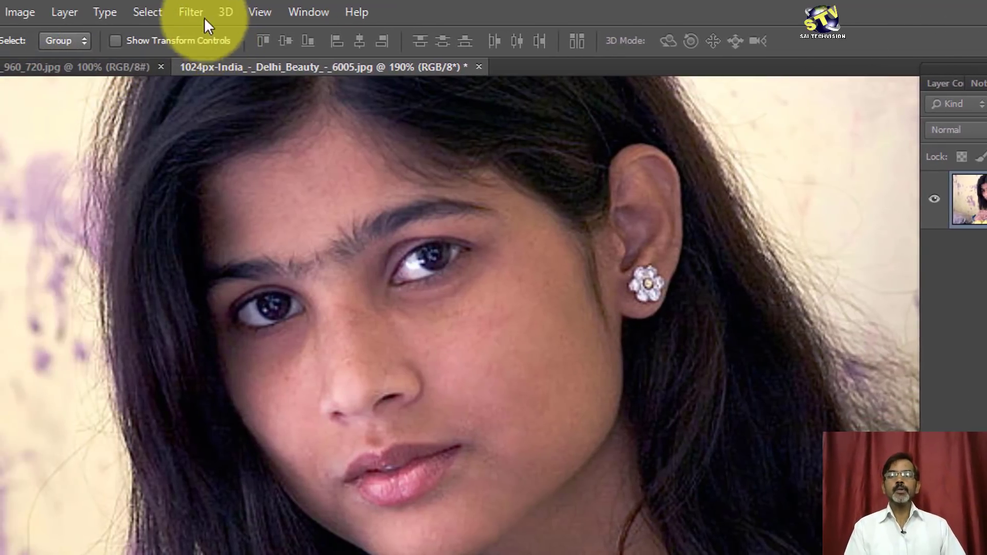
Apply Surface Blur to the face with a 14-pixel radius and threshold 20 levels.
left_click(193, 11)
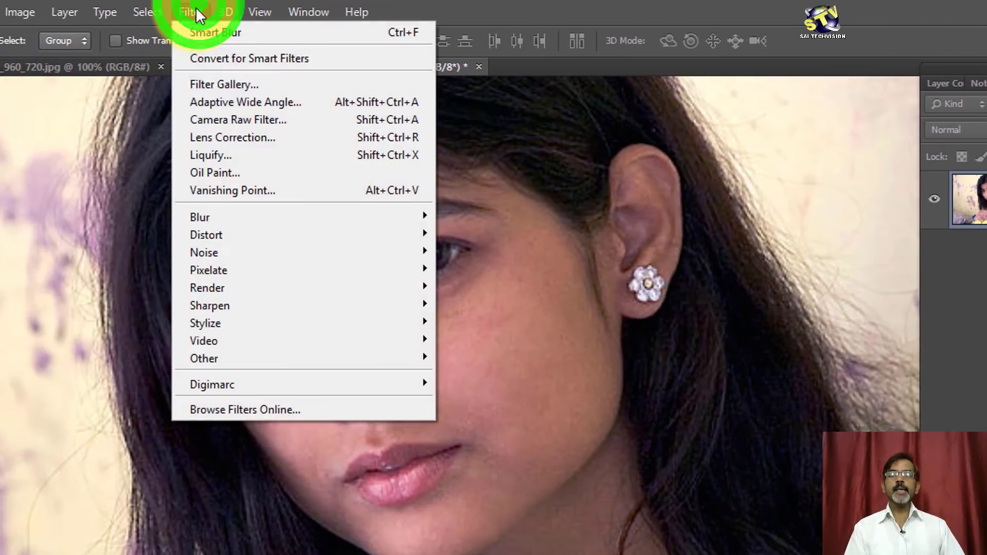
mouse_move(231, 217)
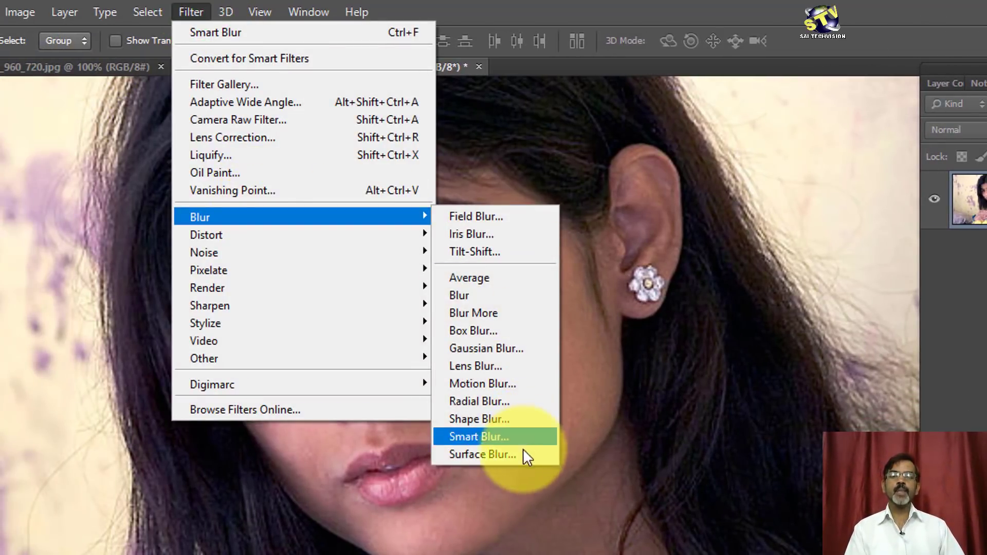
left_click(523, 453)
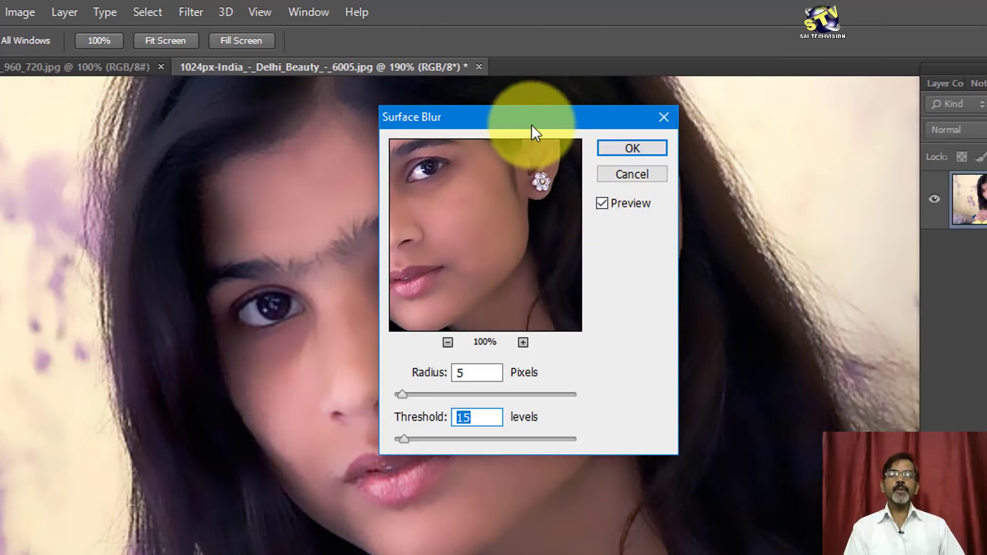
left_click_drag(532, 124, 810, 70)
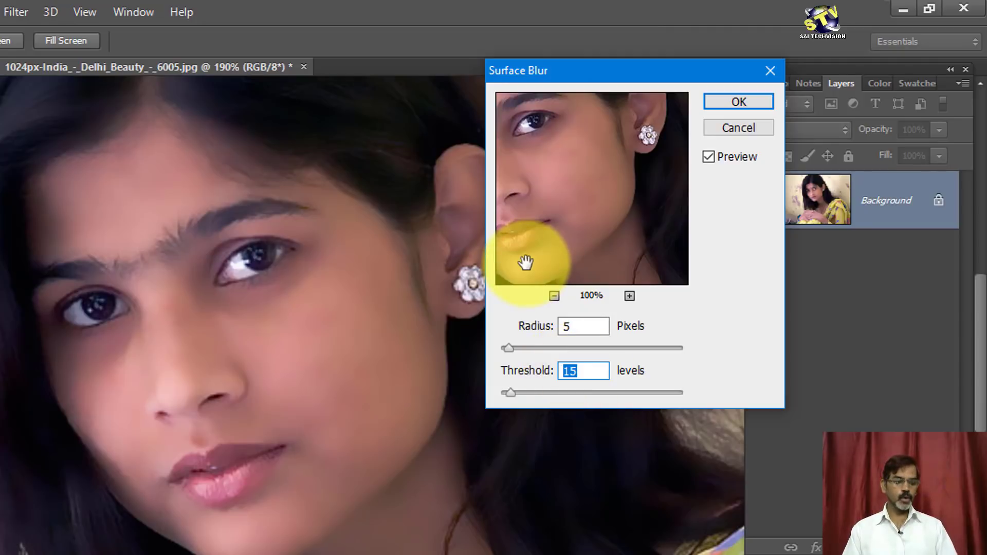
type("50")
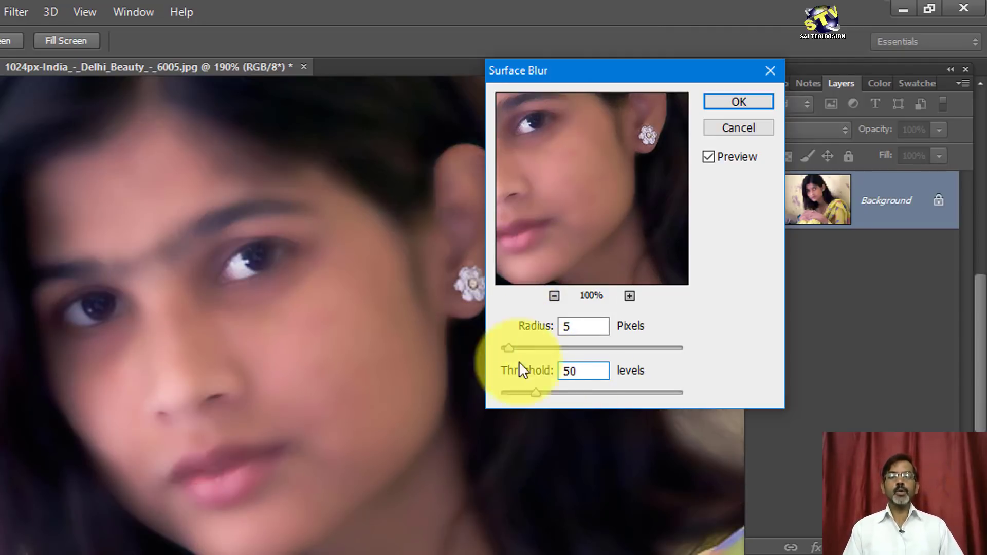
double_click(586, 371)
type("2")
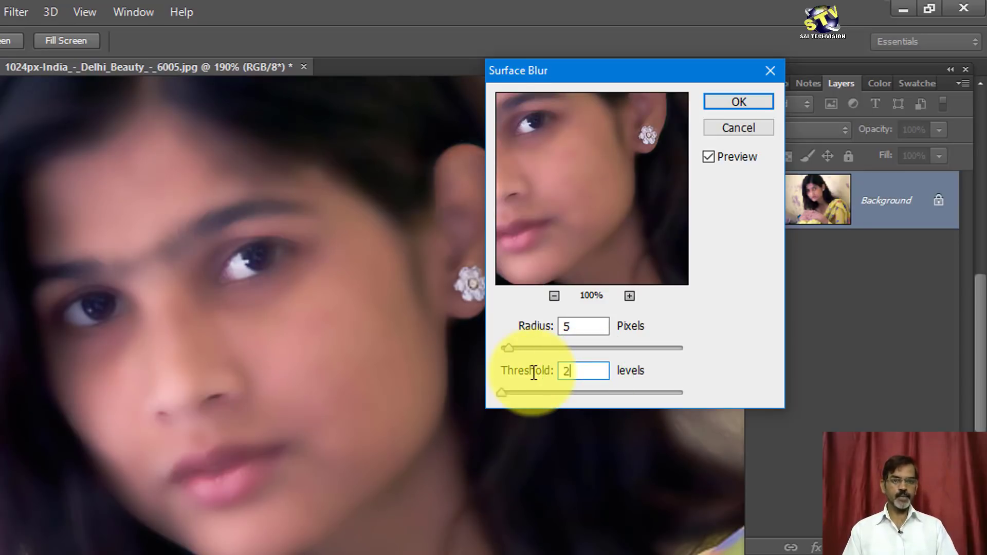
type("0")
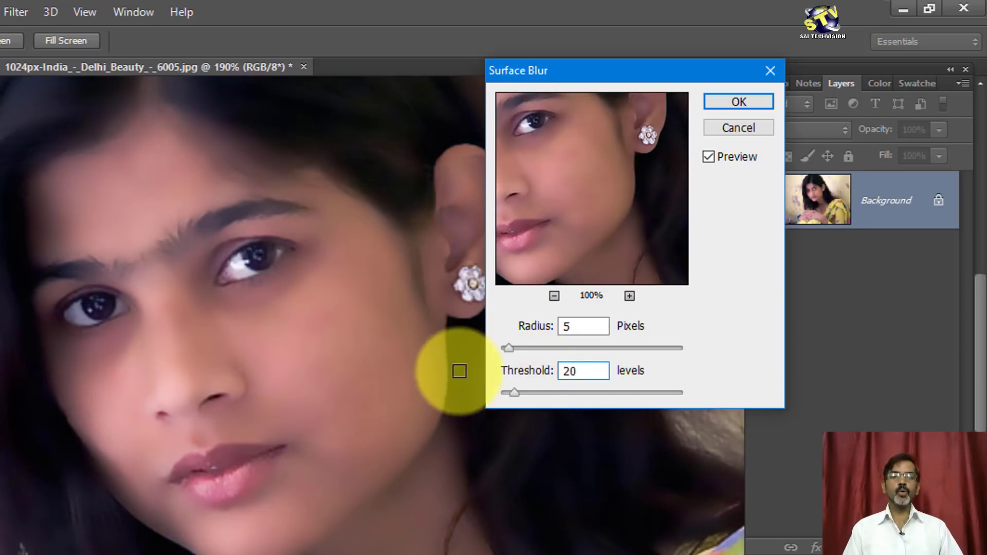
left_click_drag(506, 352, 540, 350)
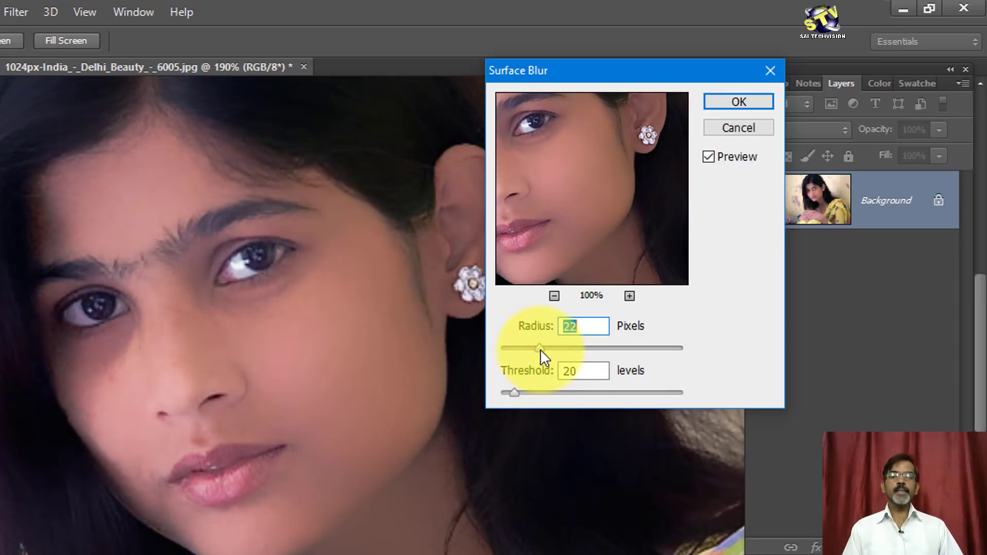
left_click_drag(541, 347, 570, 347)
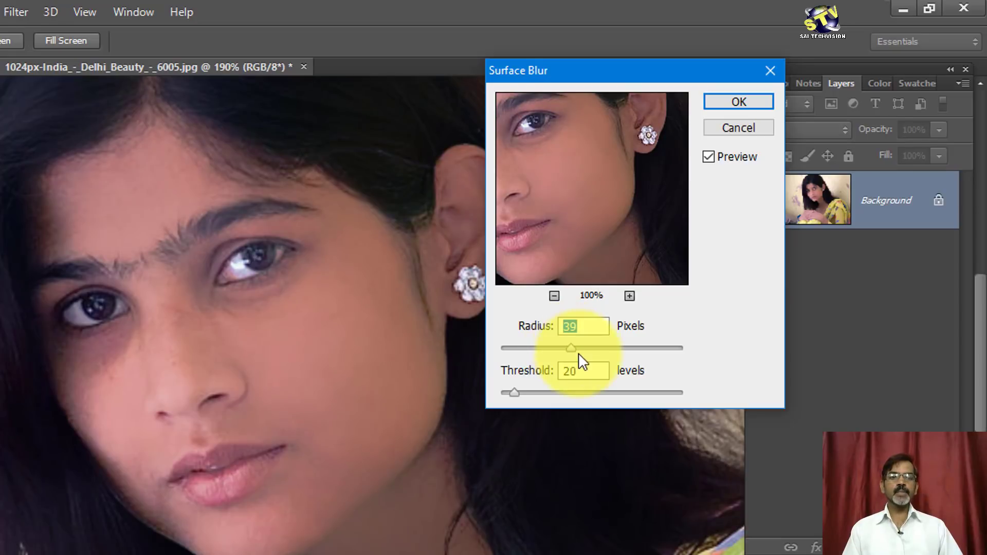
left_click_drag(571, 348, 525, 347)
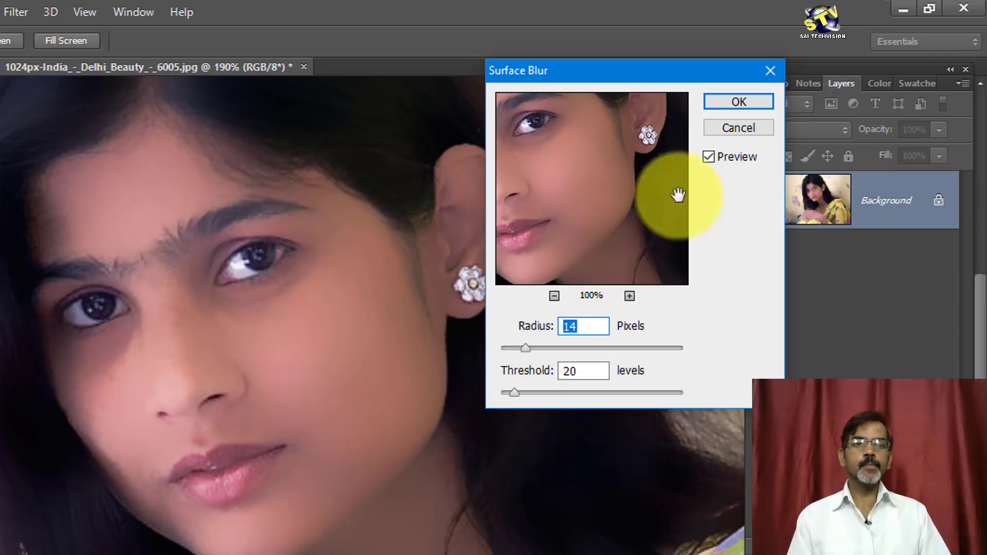
left_click(718, 101)
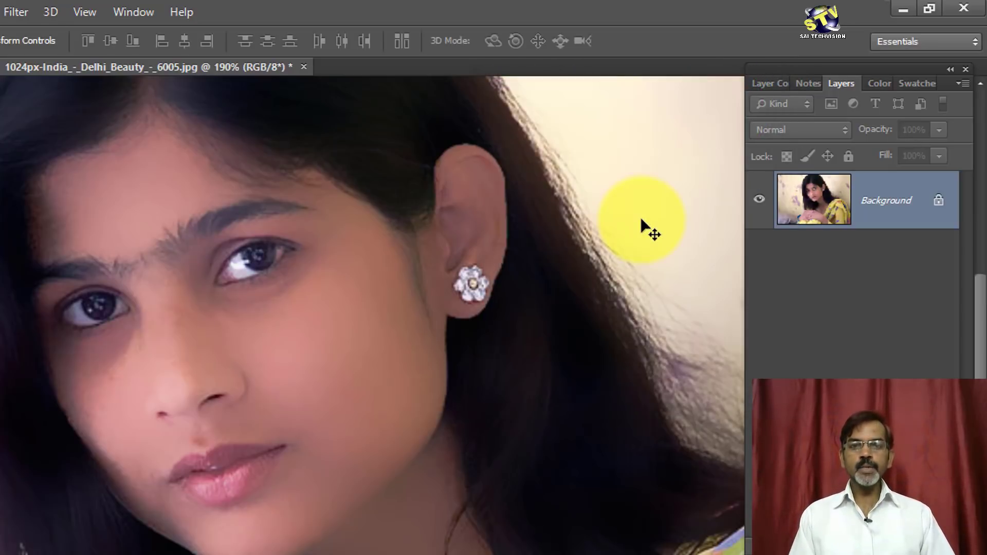
Compare before and after Surface Blur, zoom out, and leave it undone.
key("ctrl+z")
key("ctrl+z")
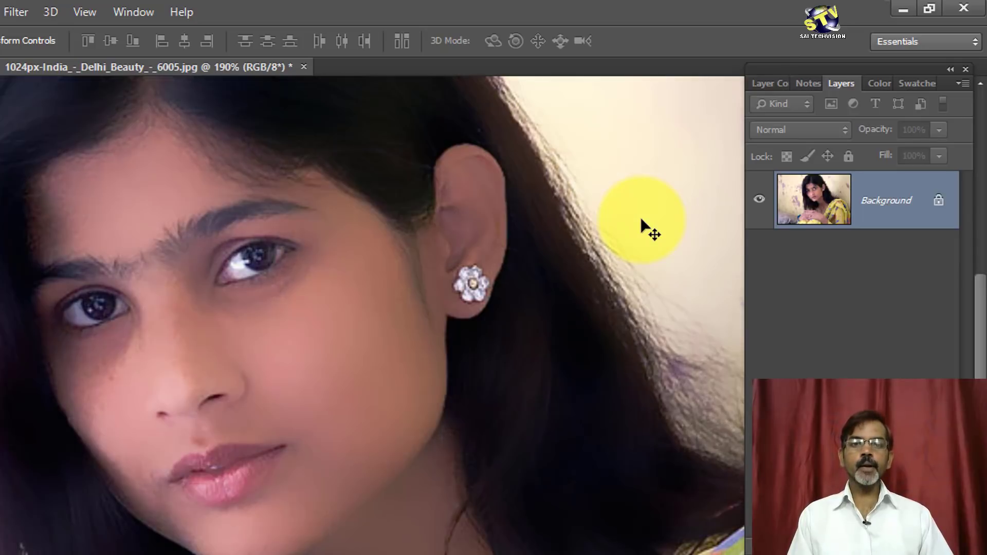
key("ctrl+z")
key("ctrl+z")
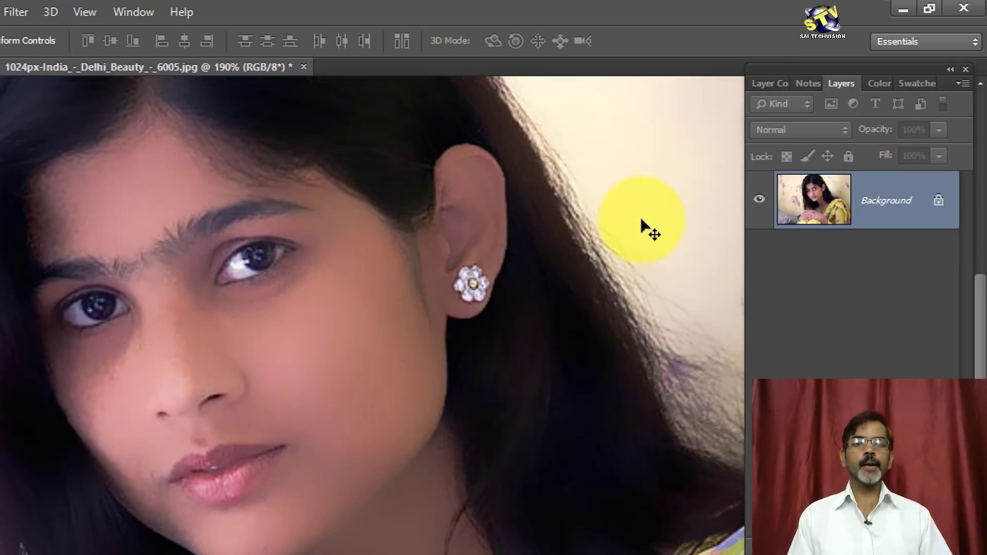
scroll(310, 338, "down", 2)
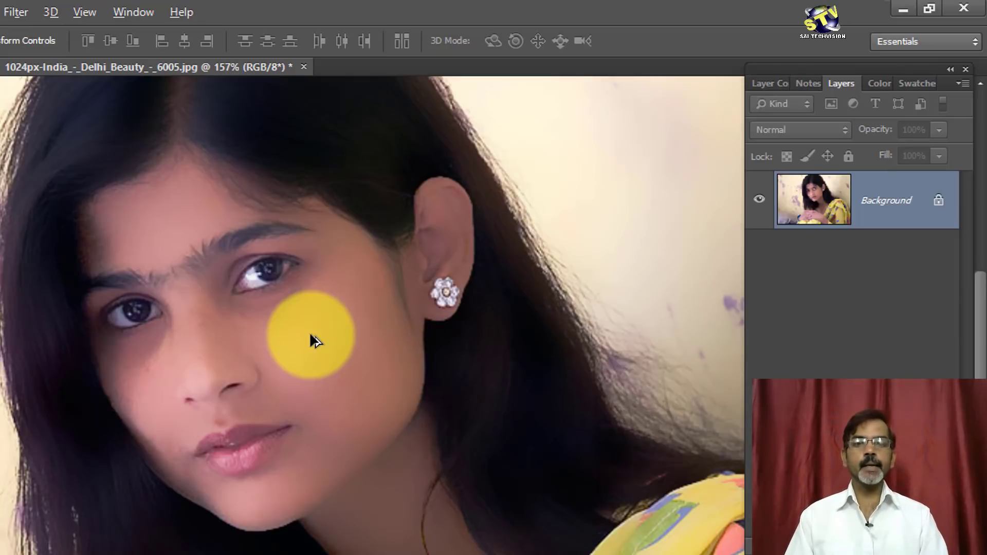
key("ctrl+z")
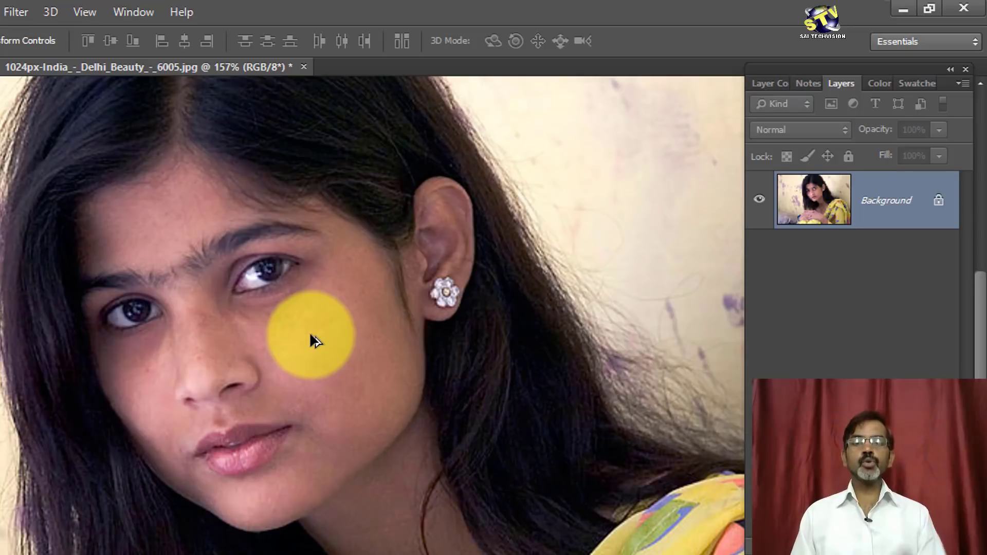